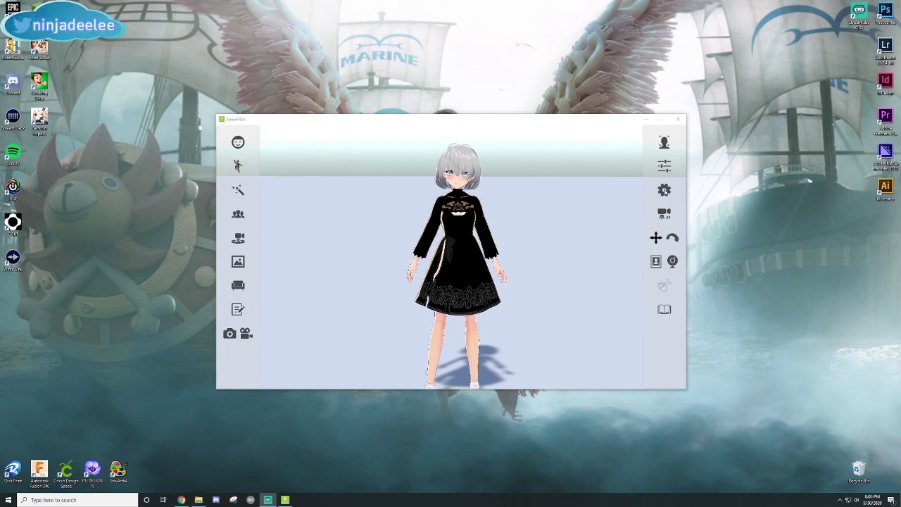
Step: Switch the interface language to Japanese and back to English, then save the settings
left_click(664, 191)
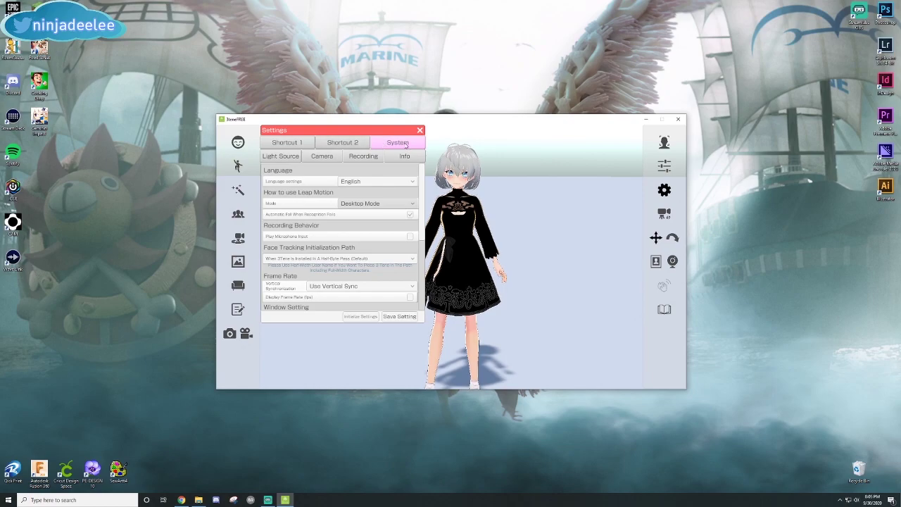
left_click(401, 184)
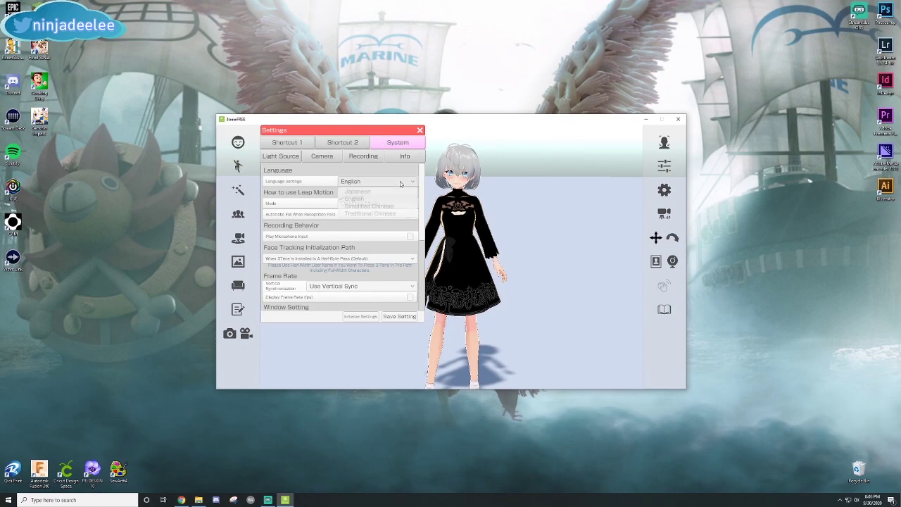
left_click(363, 194)
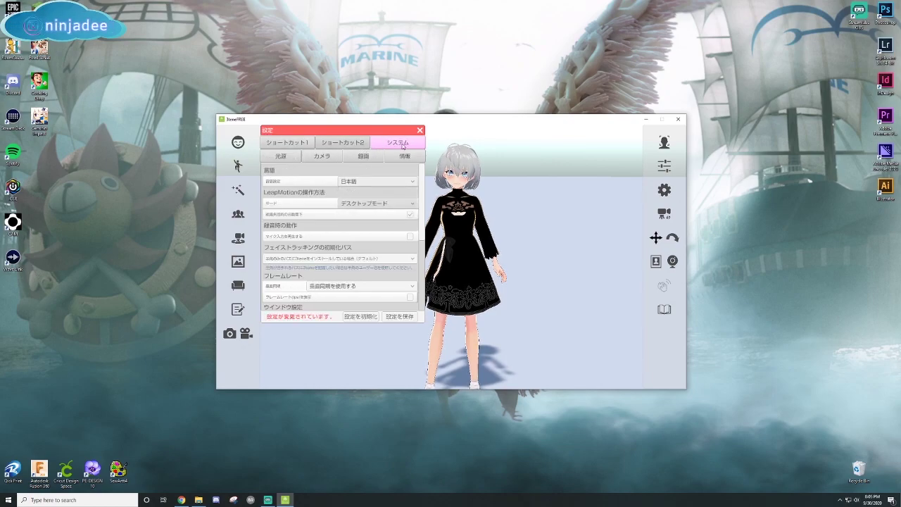
left_click(363, 183)
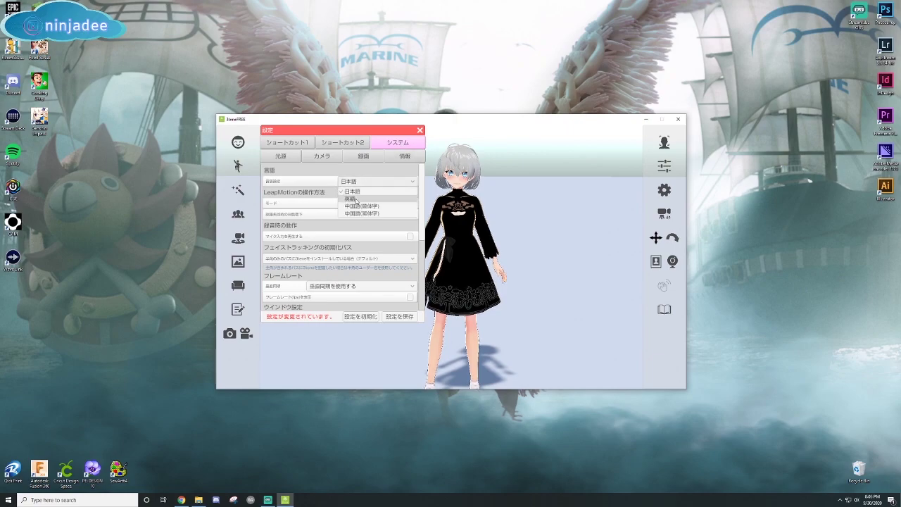
left_click(359, 189)
left_click(399, 317)
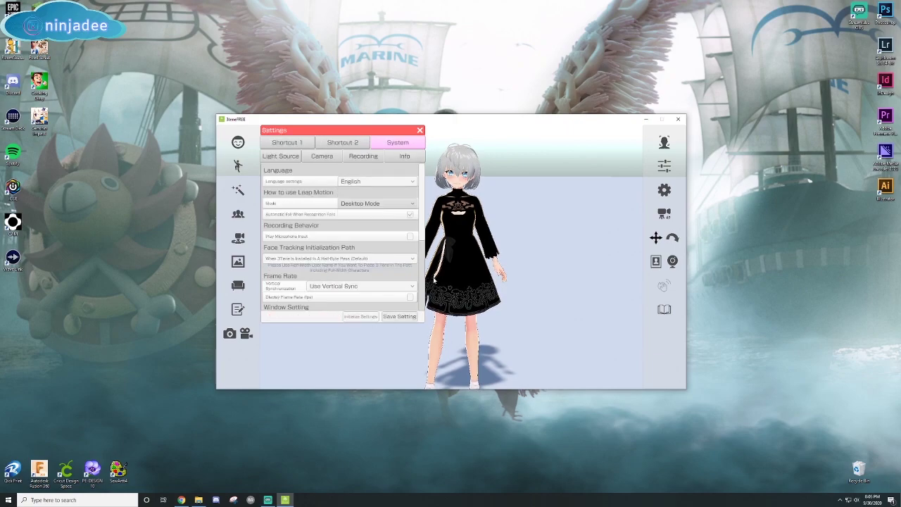
left_click(419, 130)
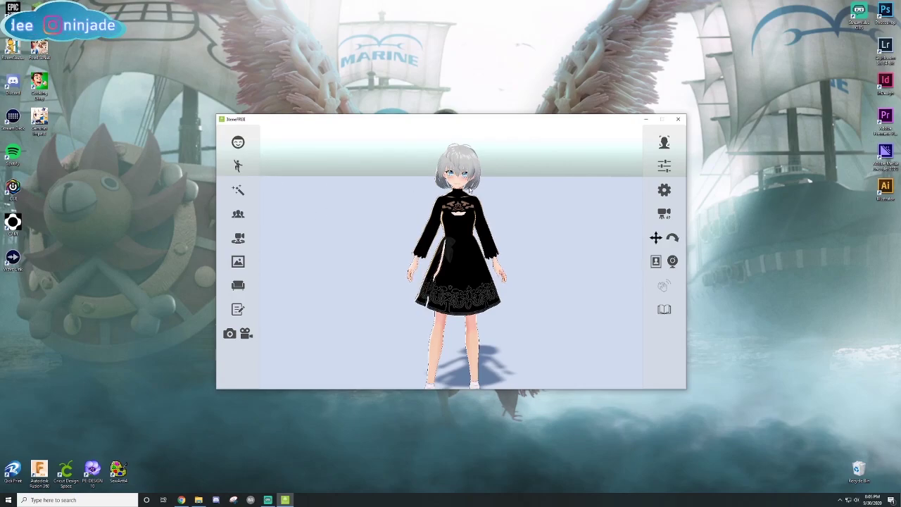
Step: Select the dark-haired pinafore avatar from the registered avatar list
left_click(238, 214)
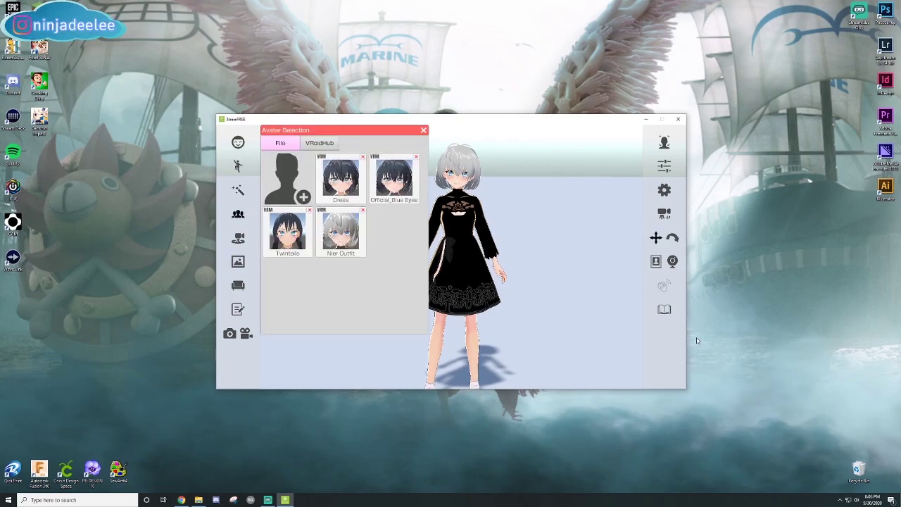
left_click(287, 180)
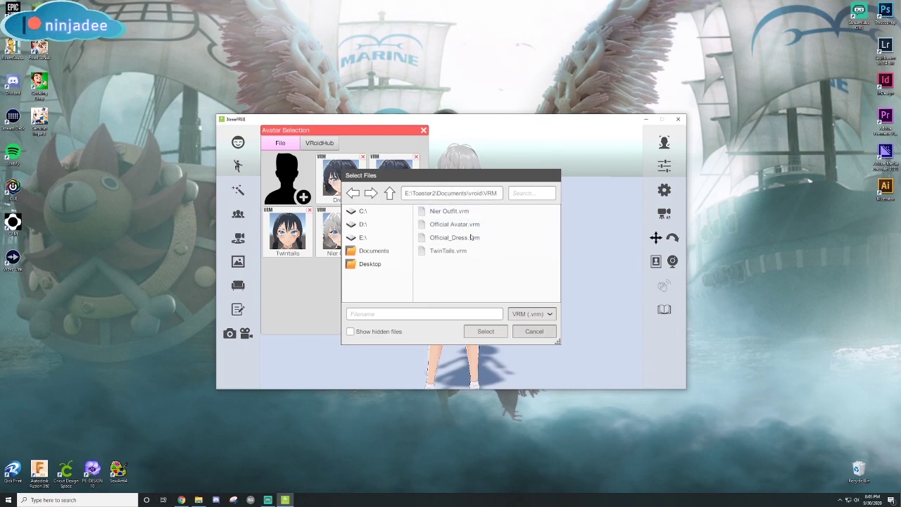
left_click(534, 330)
left_click(395, 179)
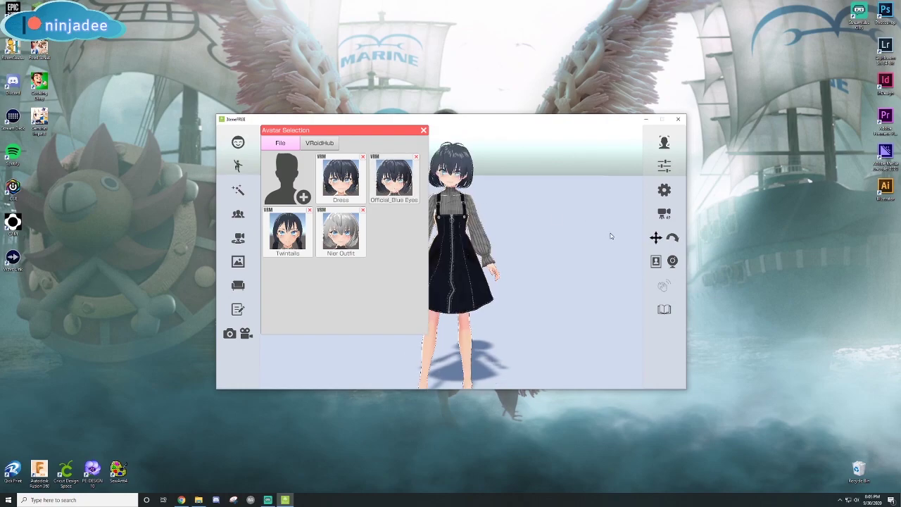
left_click(423, 130)
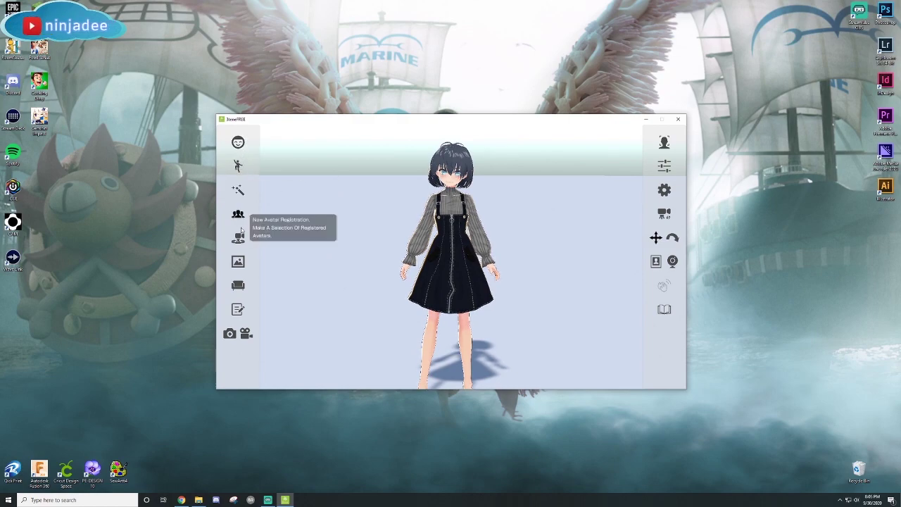
Step: Set the stage background to a Custom color of bright green
left_click(239, 239)
left_click(387, 130)
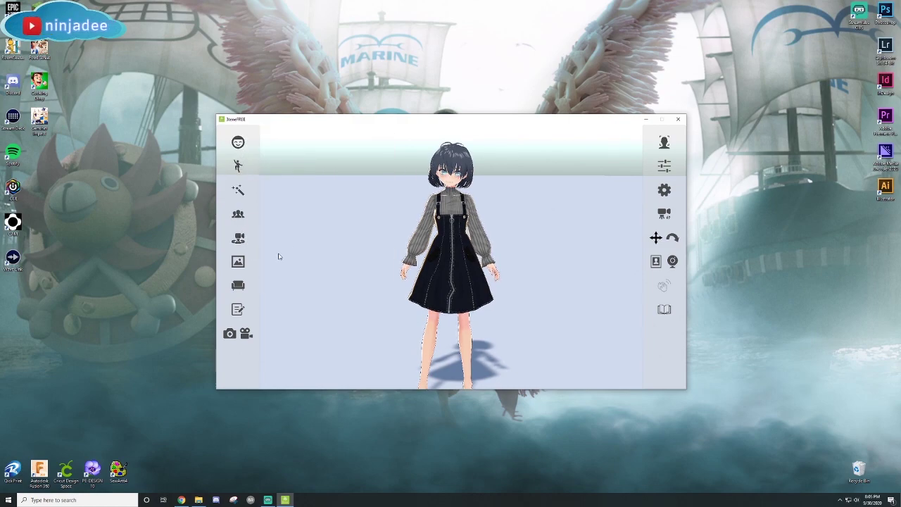
left_click(238, 262)
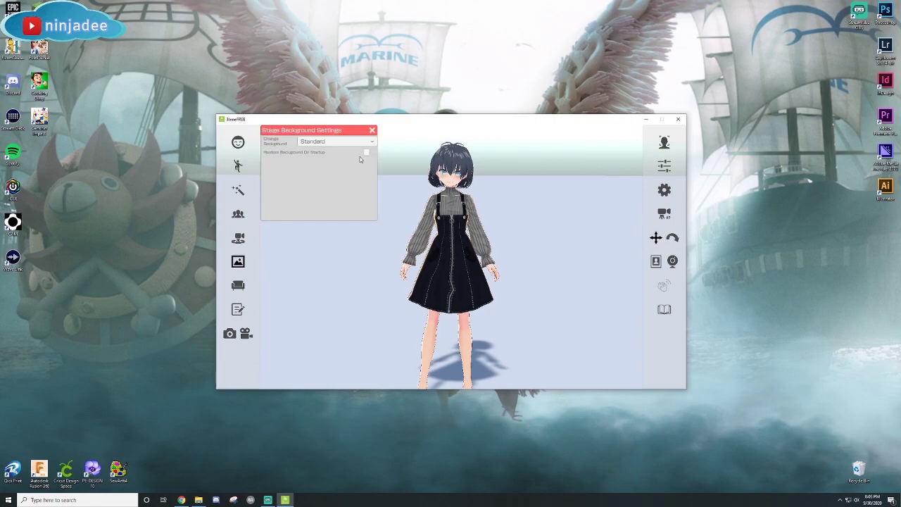
left_click(336, 141)
left_click(318, 163)
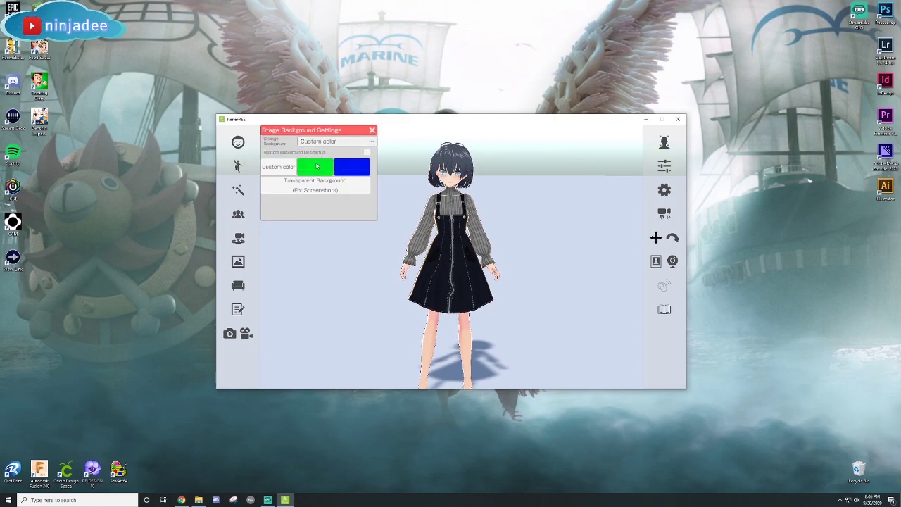
left_click(317, 166)
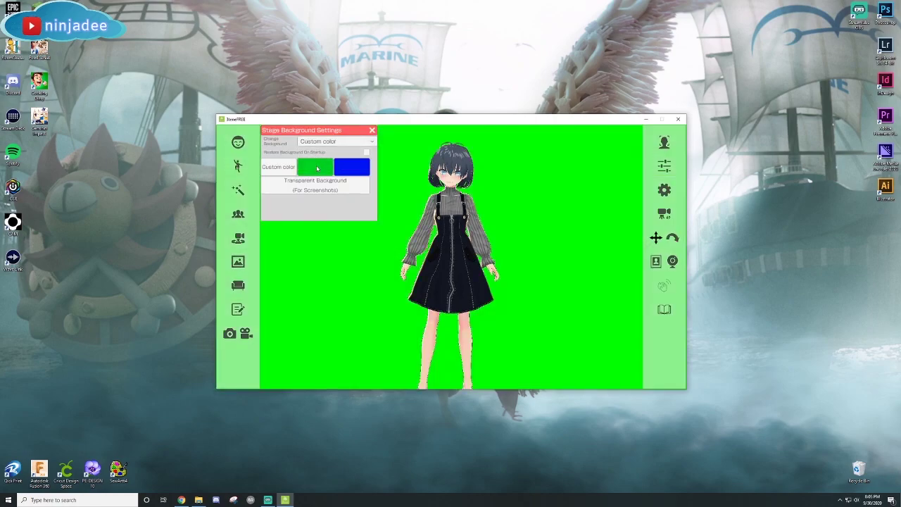
left_click(372, 130)
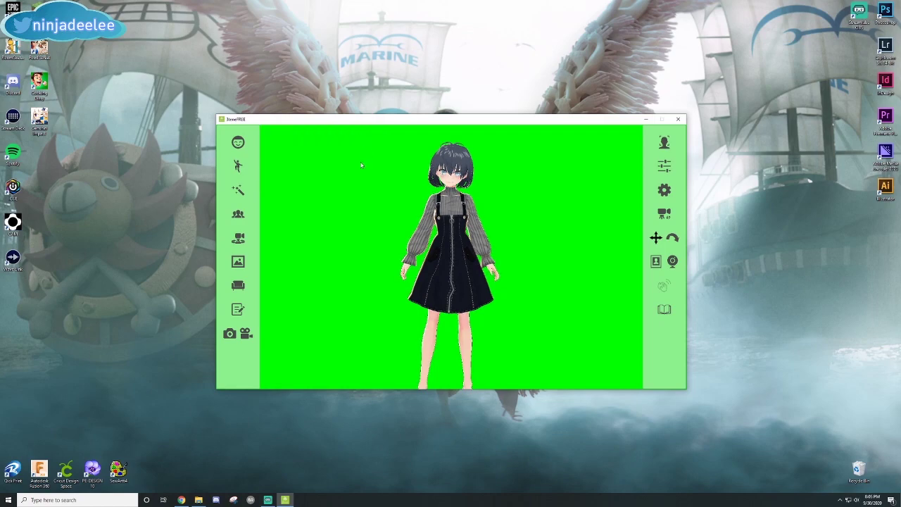
Step: Zoom and pan the camera so the avatar's full body sits smaller and lower on stage
left_click(240, 240)
scroll(476, 224, "up", 3)
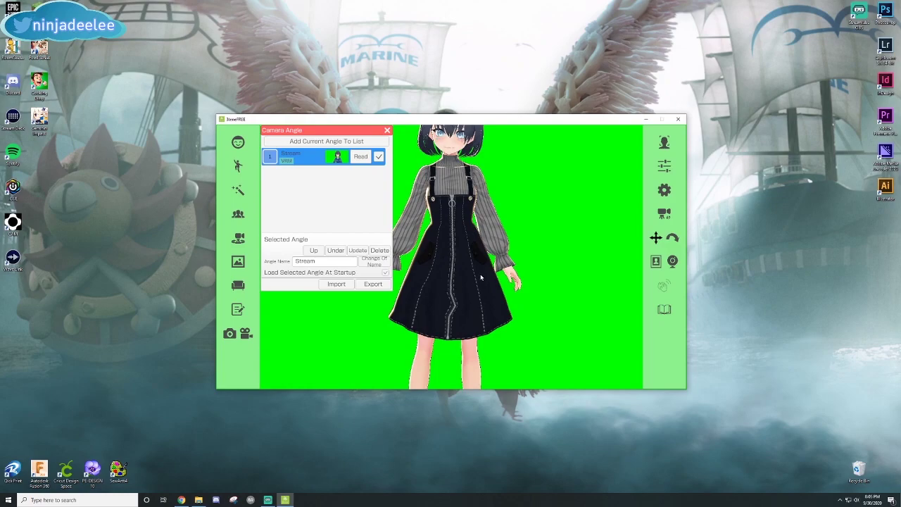
left_click(386, 130)
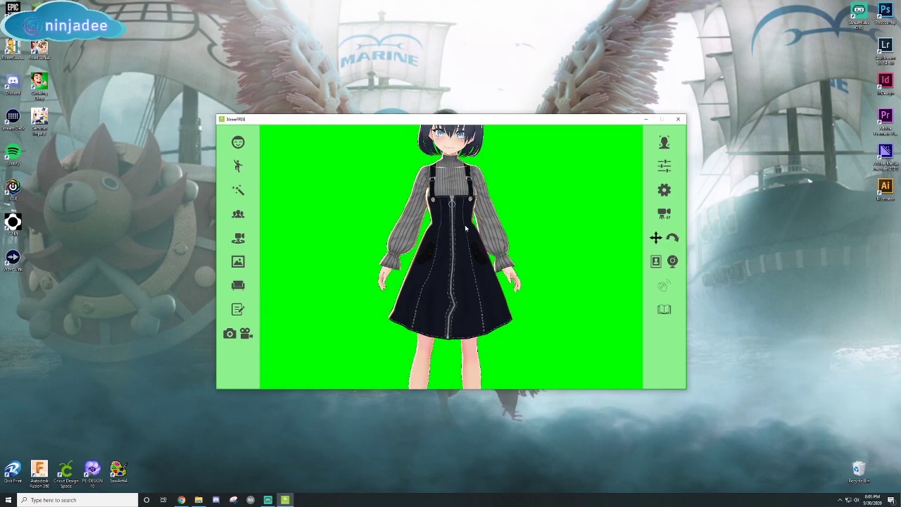
scroll(465, 229, "up", 2)
scroll(467, 236, "up", 2)
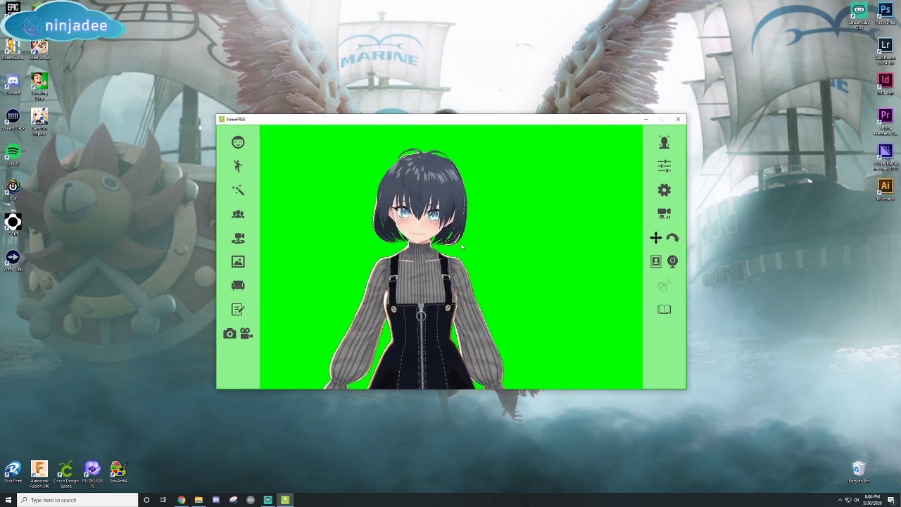
scroll(470, 243, "up", 2)
scroll(470, 243, "down", 5)
scroll(470, 254, "up", 4)
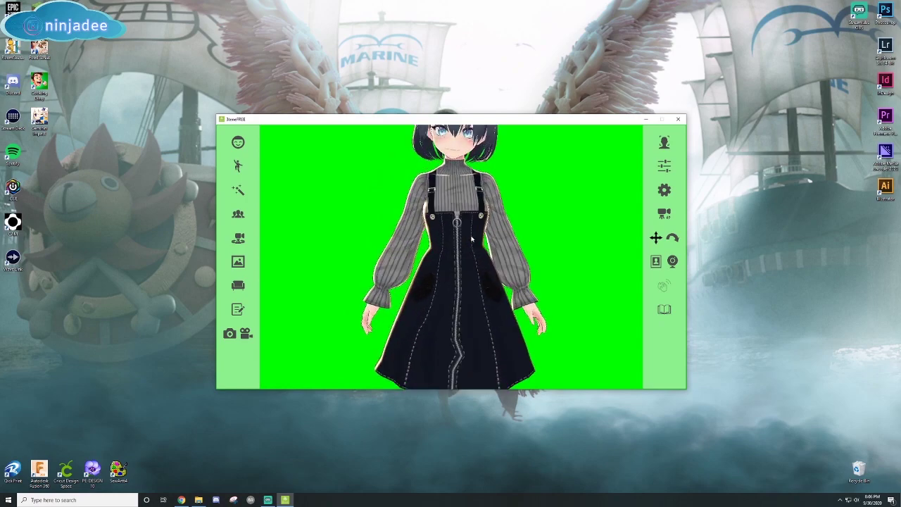
mouse_move(469, 253)
middle_mouse_down()
mouse_move(470, 280)
mouse_move(471, 243)
middle_mouse_up()
scroll(471, 243, "down", 3)
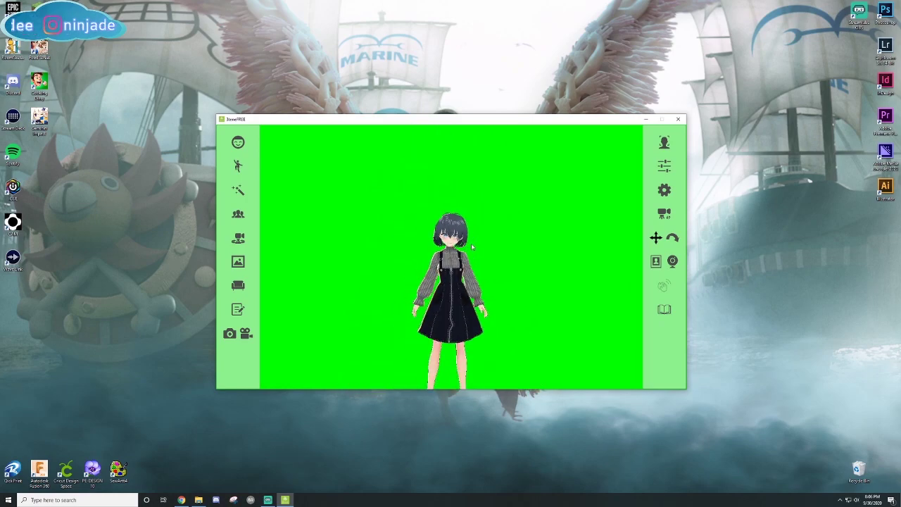
scroll(471, 251, "up", 4)
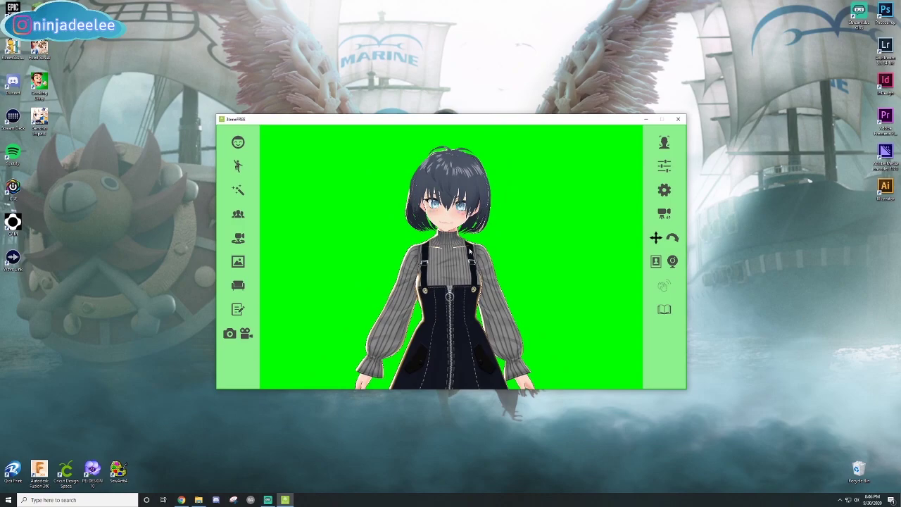
scroll(469, 248, "down", 4)
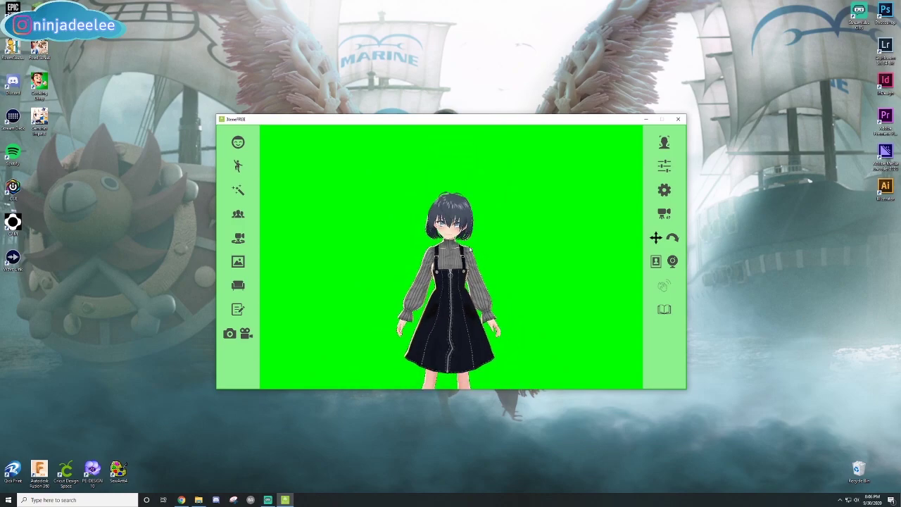
Step: Save the current full-body view as a new camera angle
left_click(240, 239)
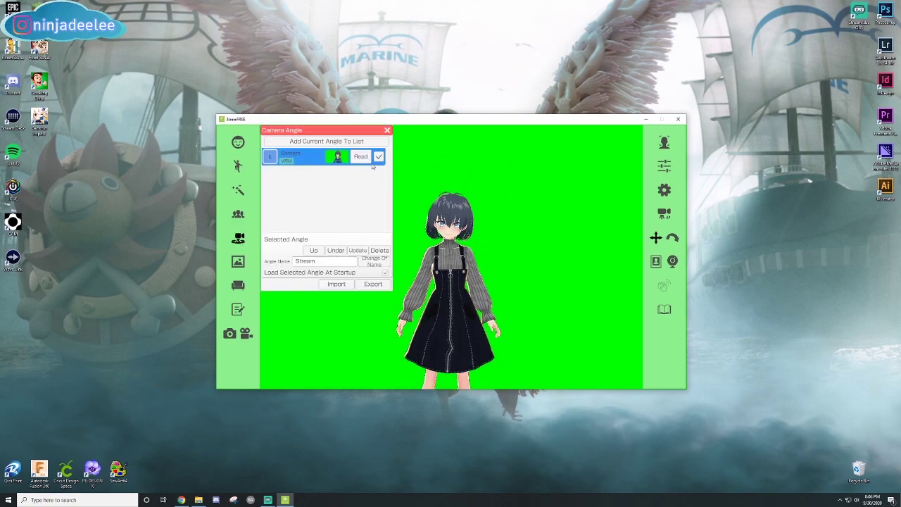
left_click(335, 141)
left_click(387, 130)
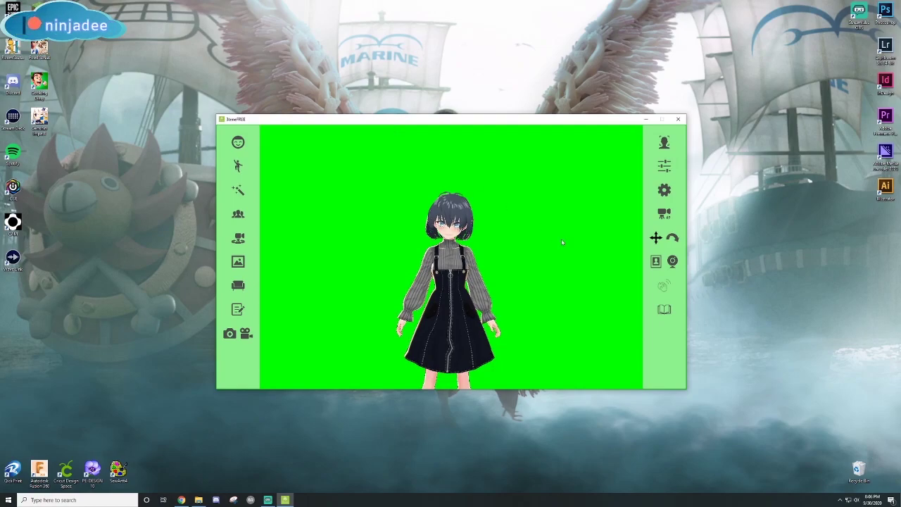
Step: Switch between the full-body and Stream angles, ending on the Stream close-up
left_click(238, 238)
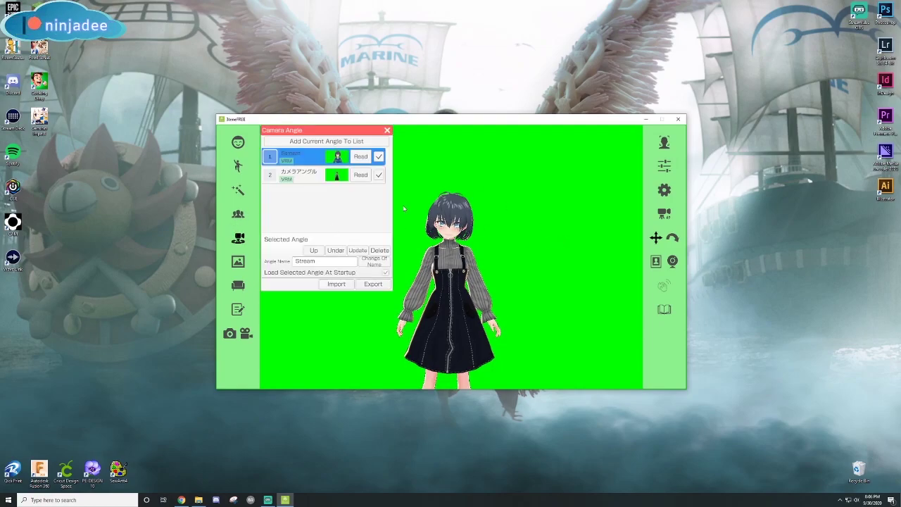
left_click(361, 176)
left_click(360, 158)
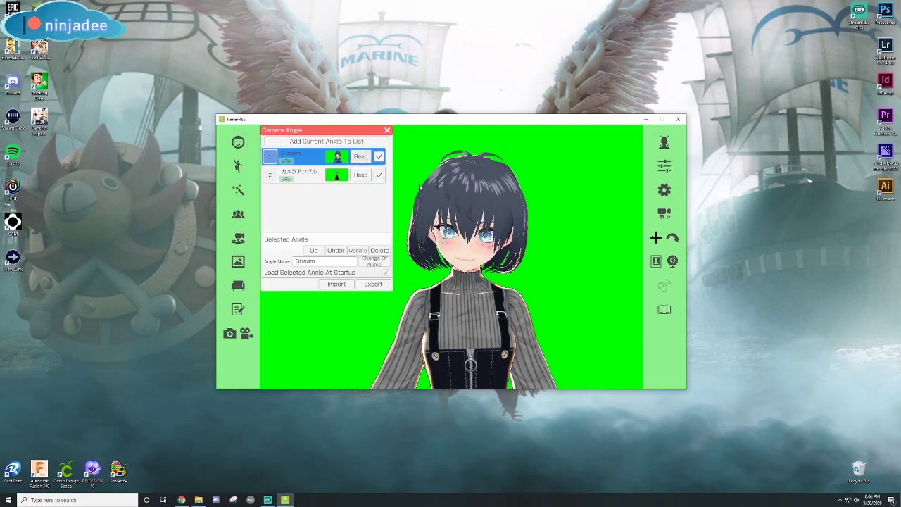
left_click(361, 176)
left_click(360, 156)
left_click(360, 175)
left_click(360, 156)
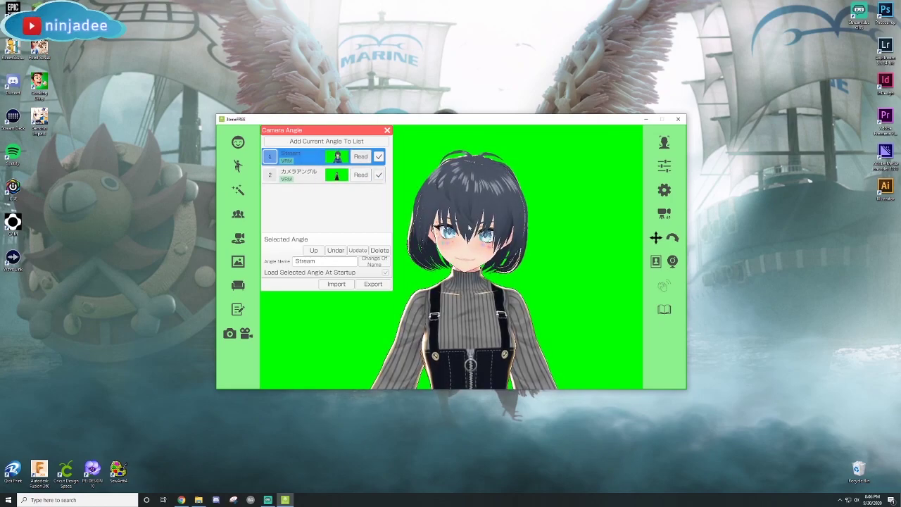
Step: Delete the extra full-body angle, leaving only the Stream angle
left_click(315, 179)
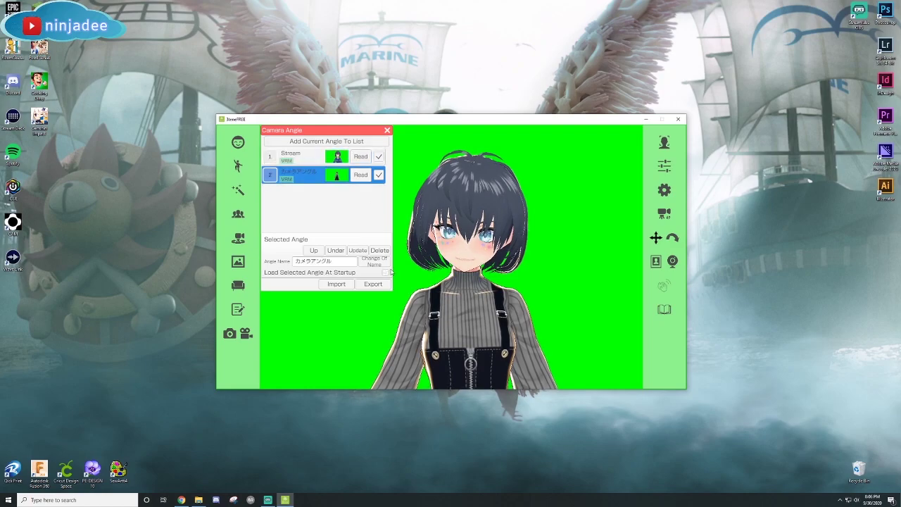
left_click(386, 251)
key("Return")
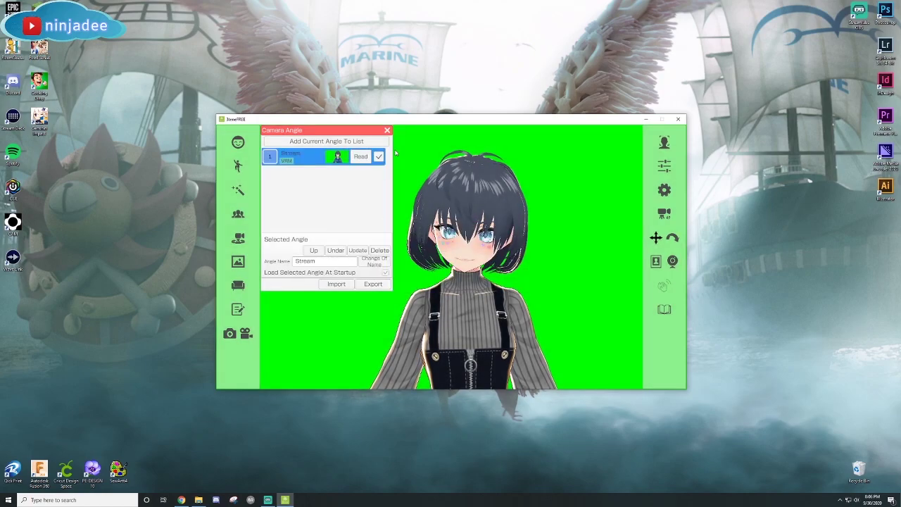
Step: Start webcam face tracking
left_click(387, 131)
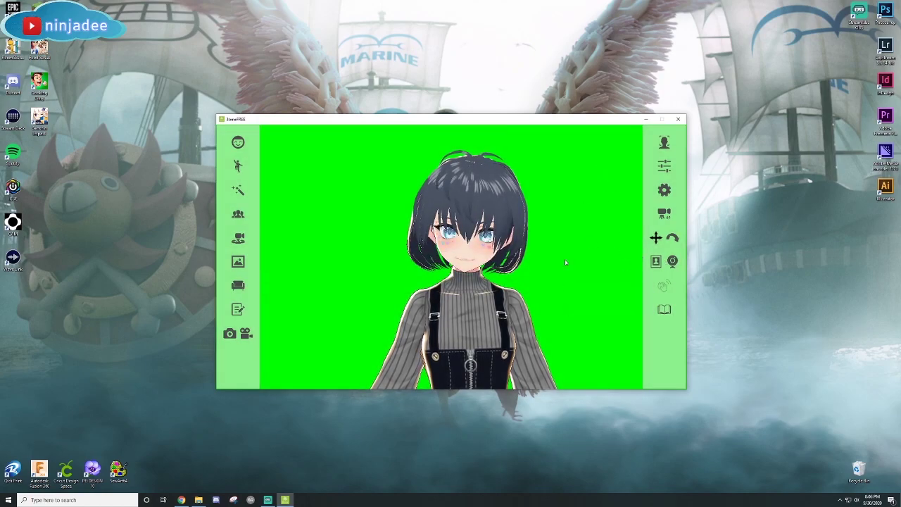
left_click(664, 142)
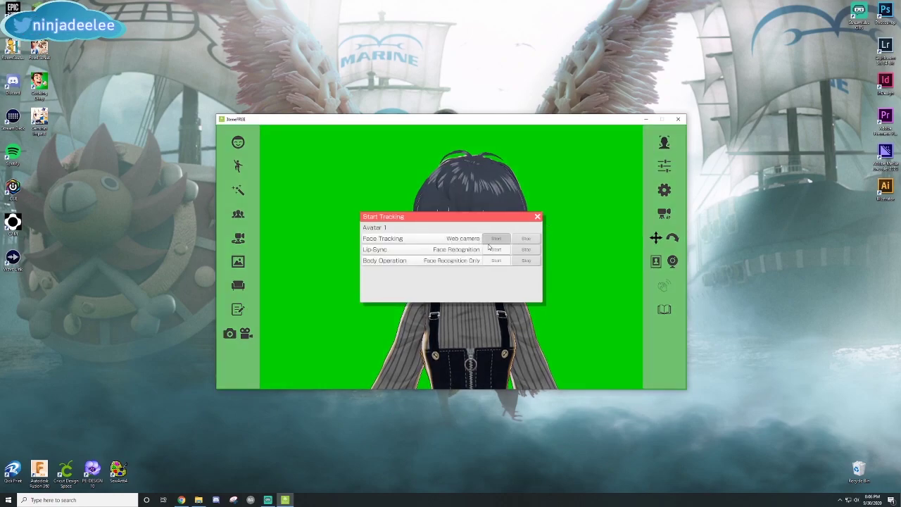
left_click(491, 239)
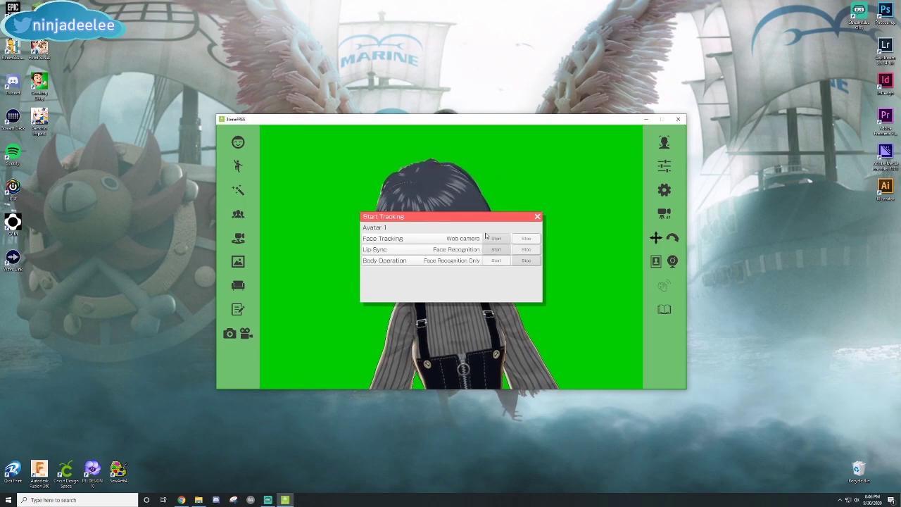
mouse_move(459, 218)
left_mouse_down()
mouse_move(632, 153)
mouse_move(541, 145)
left_mouse_up()
left_click(677, 285)
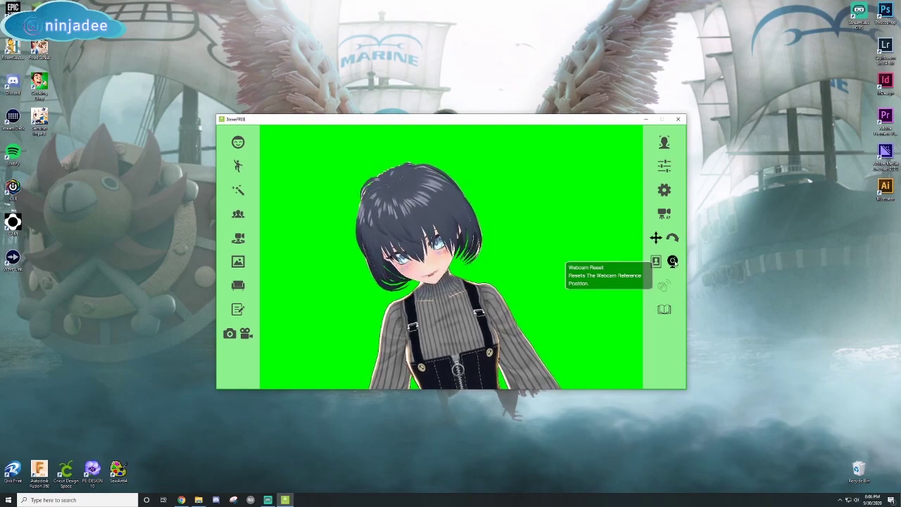
Step: Show the webcam preview beside the avatar and reset the avatar to the webcam position
left_click(672, 261)
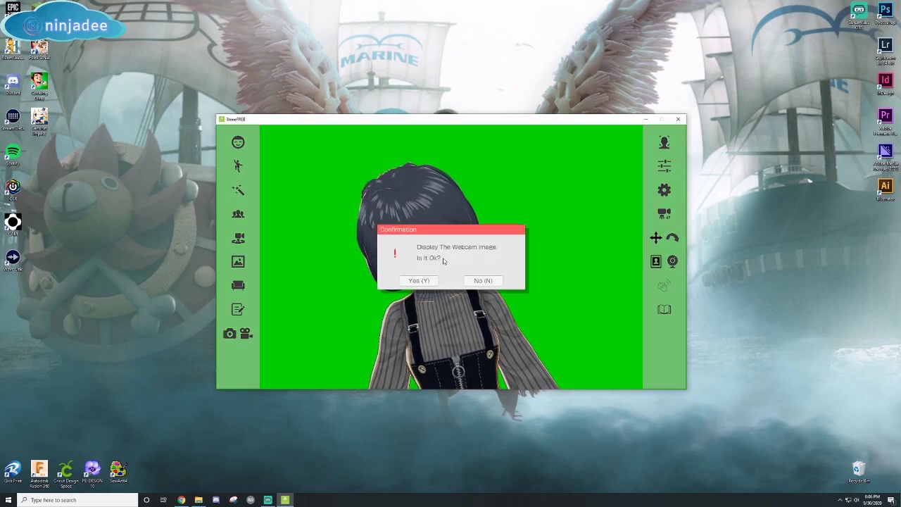
left_click(412, 280)
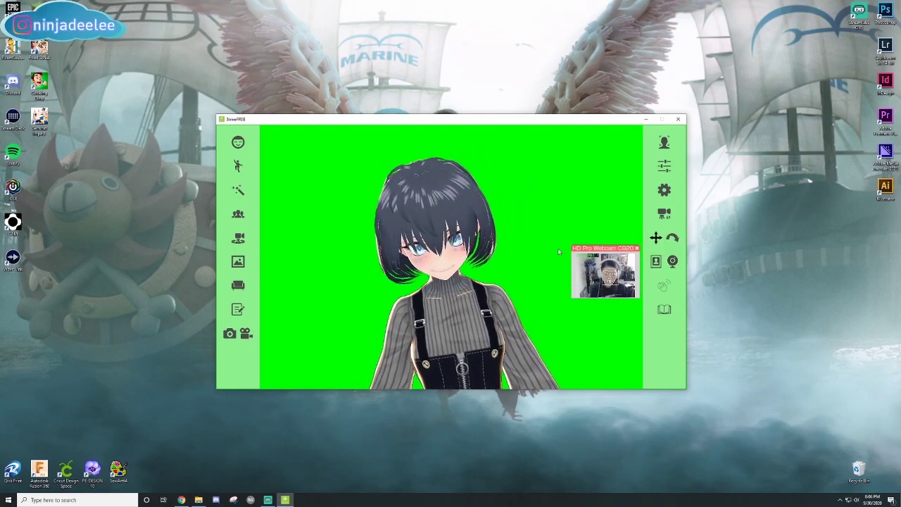
left_click(672, 262)
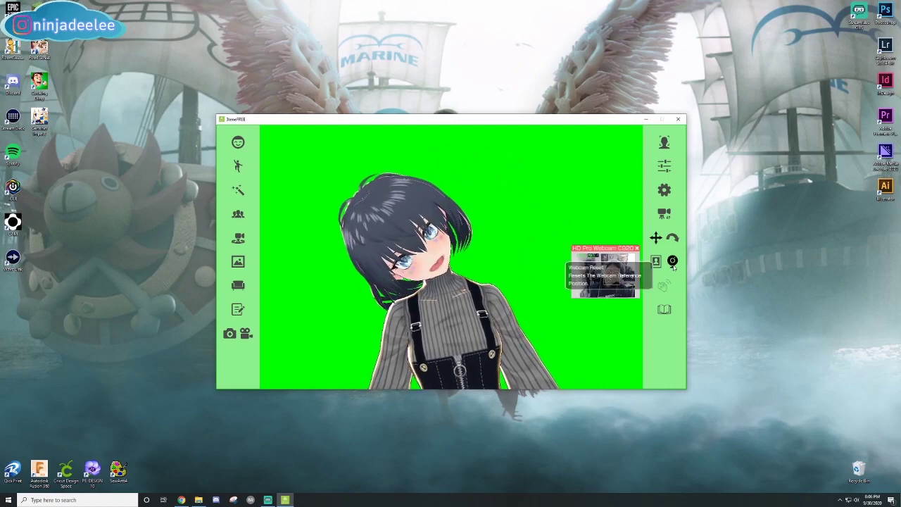
Step: Try Game Capture HD60 S as the tracking camera, then reselect HD Pro Webcam C920
left_click(664, 190)
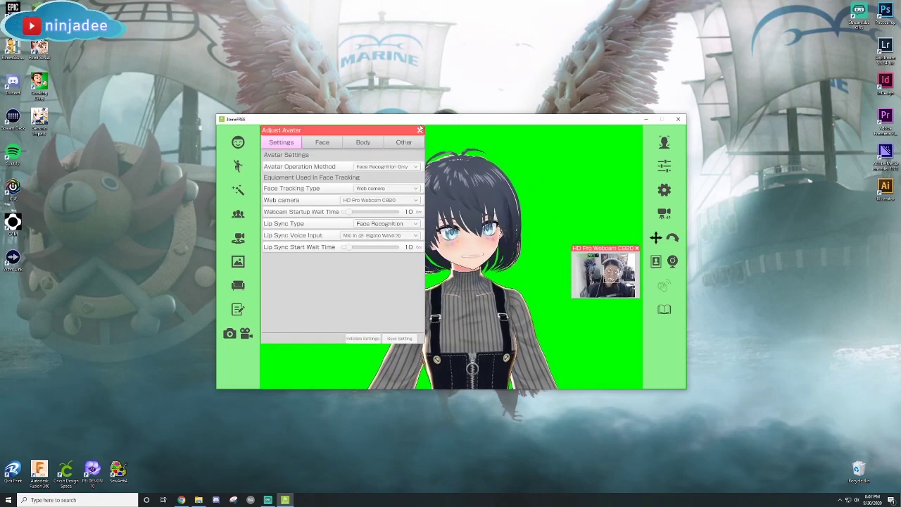
left_click(512, 176)
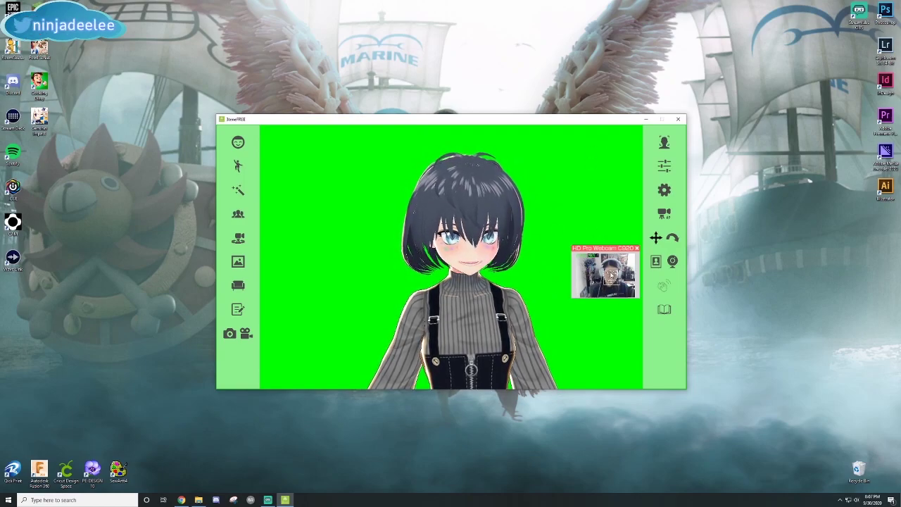
left_click(665, 168)
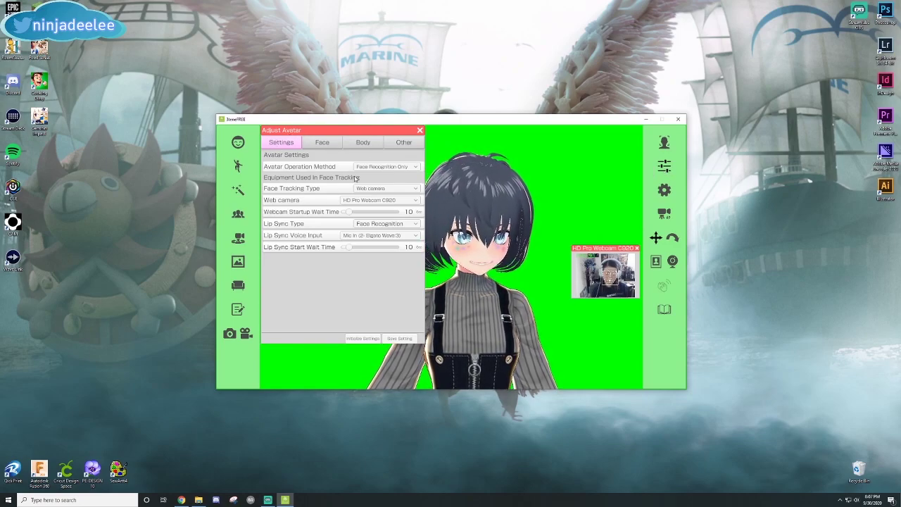
left_click(375, 200)
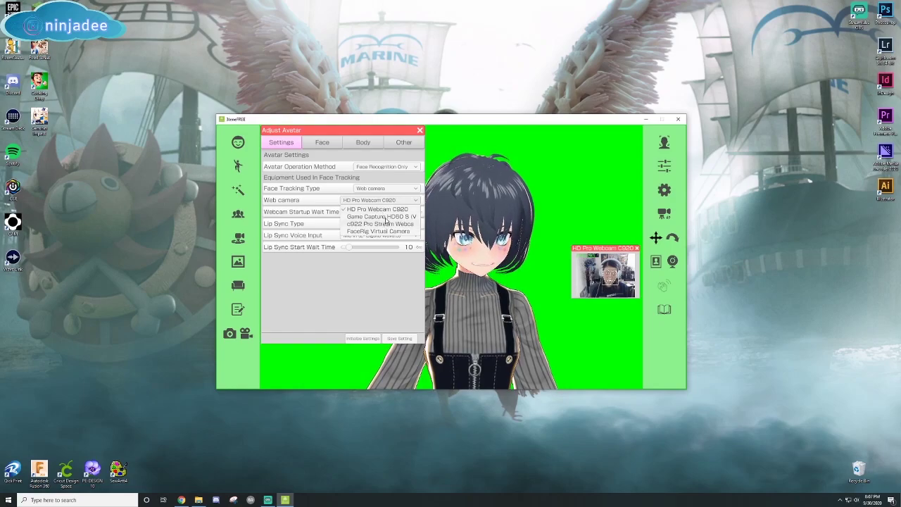
left_click(383, 217)
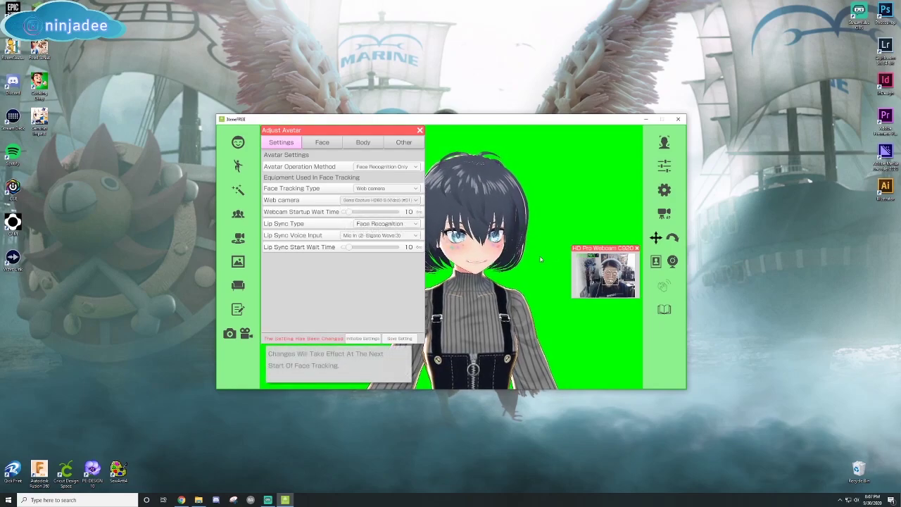
left_click(402, 201)
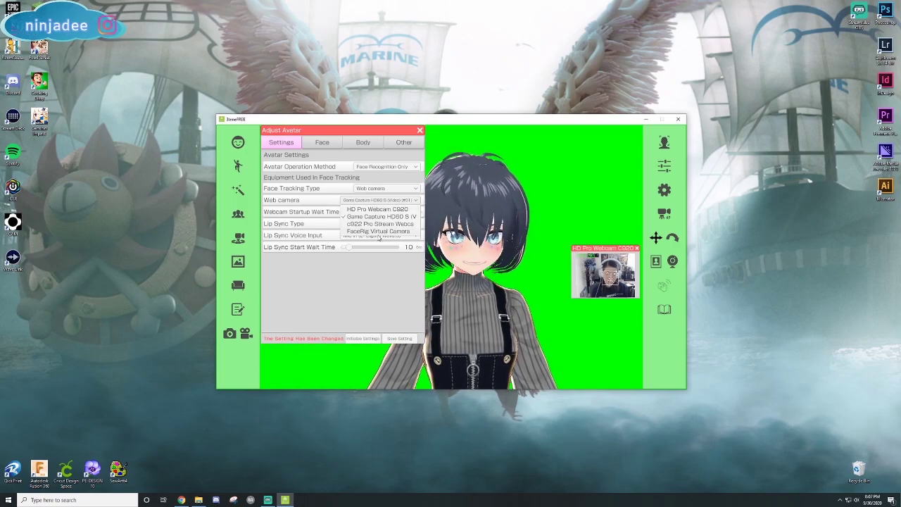
left_click(380, 209)
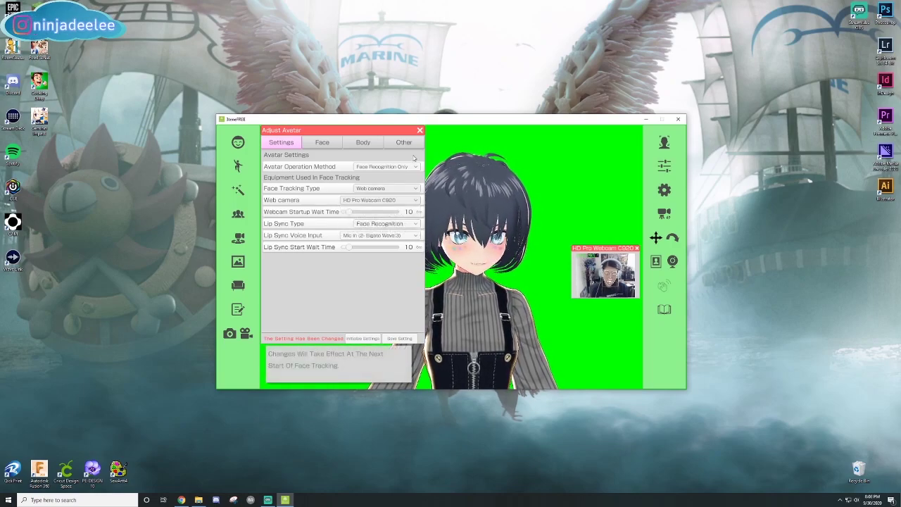
left_click(418, 131)
Step: Confirm Yes to save the avatar settings and close Adjust Avatar
left_click(408, 280)
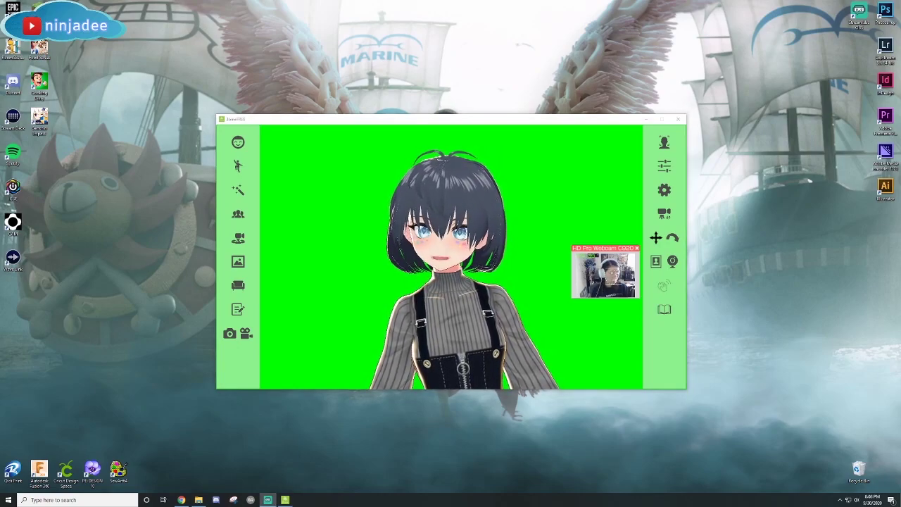
Step: Add a new Game Capture source to the Just Chatting scene in maximized Streamlabs OBS
key("alt+Tab")
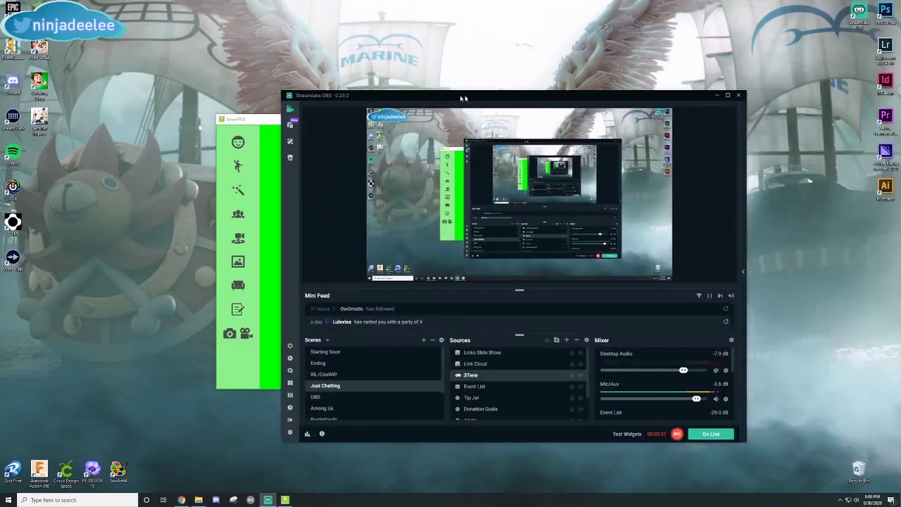
double_click(406, 92)
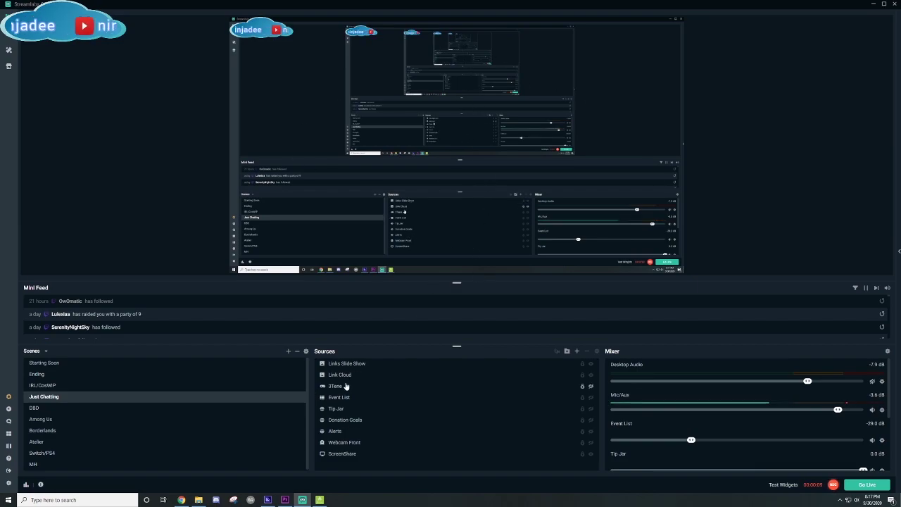
left_click(576, 352)
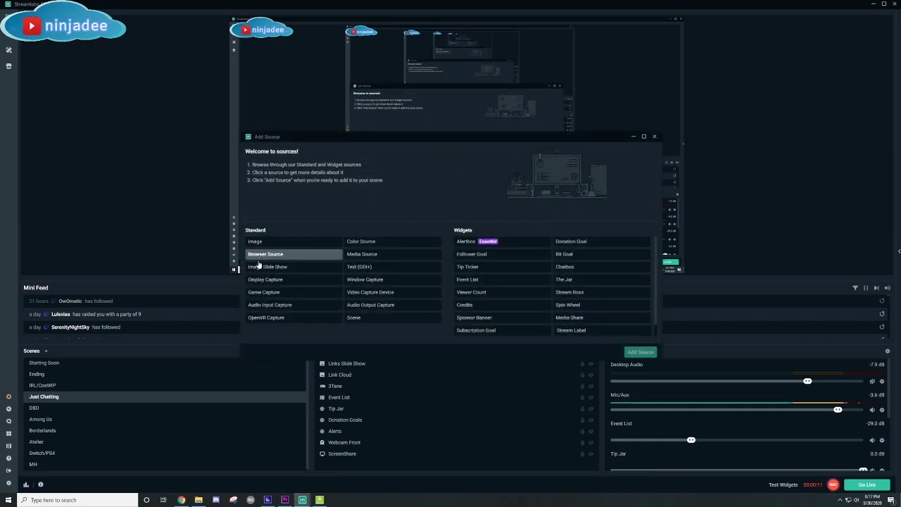
left_click(310, 294)
left_click(638, 351)
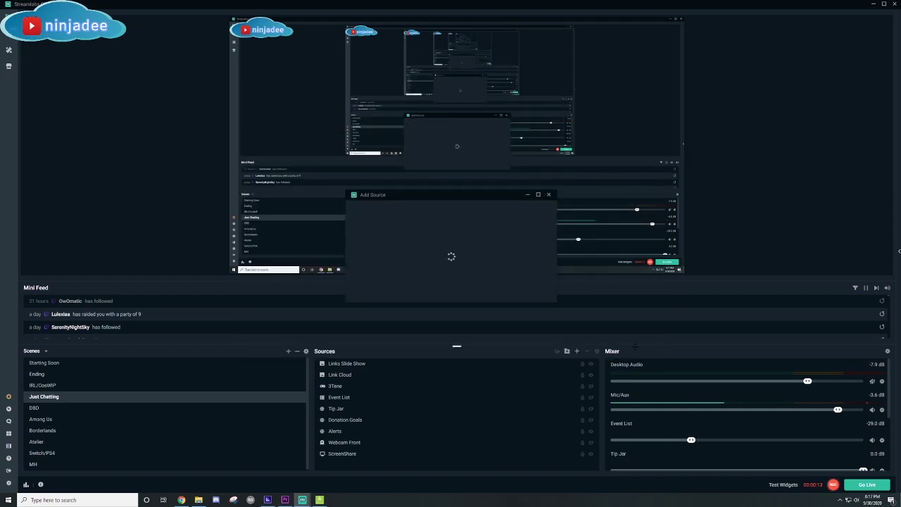
left_click(417, 294)
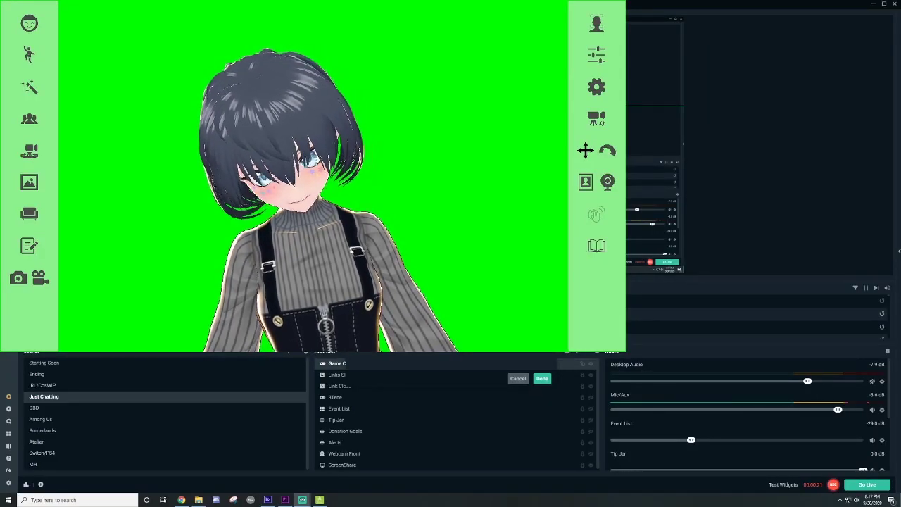
left_click(545, 378)
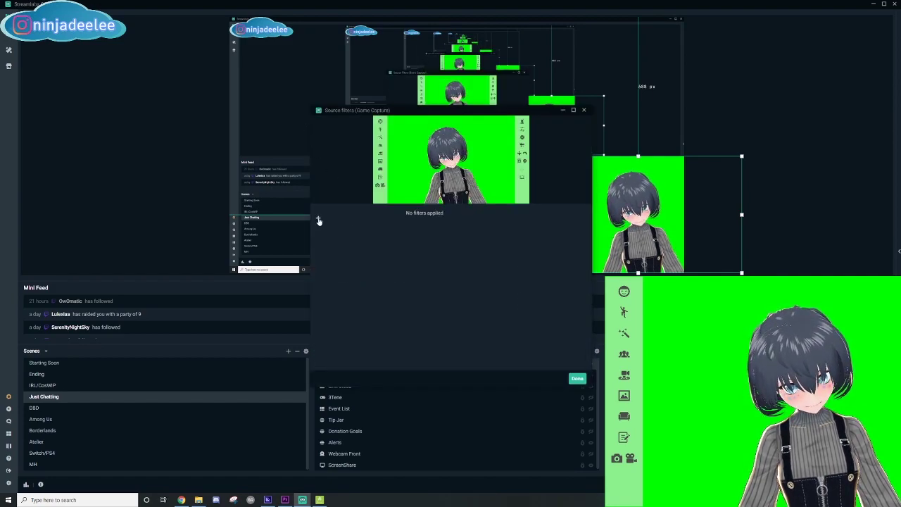
Step: Add a Chroma Key filter to the Game Capture to remove the green
left_click(318, 217)
left_click(416, 189)
left_click(372, 297)
mouse_move(343, 363)
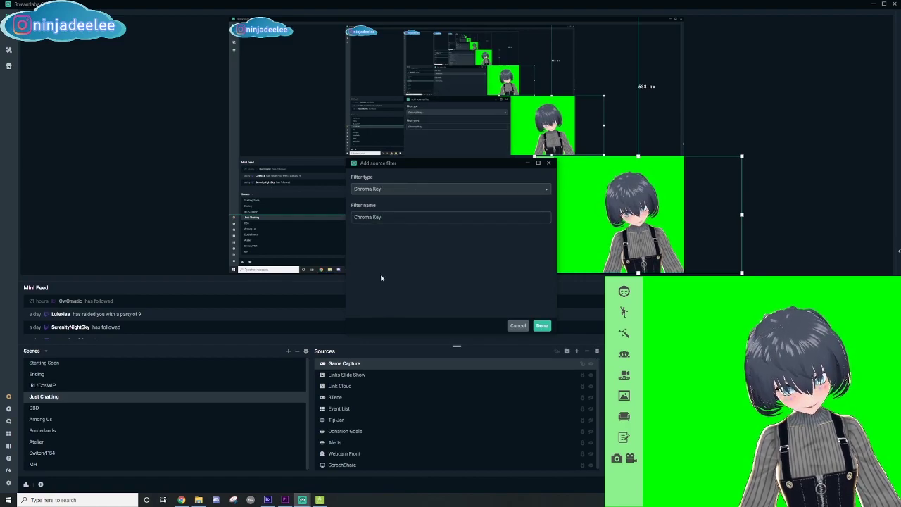
left_click(542, 326)
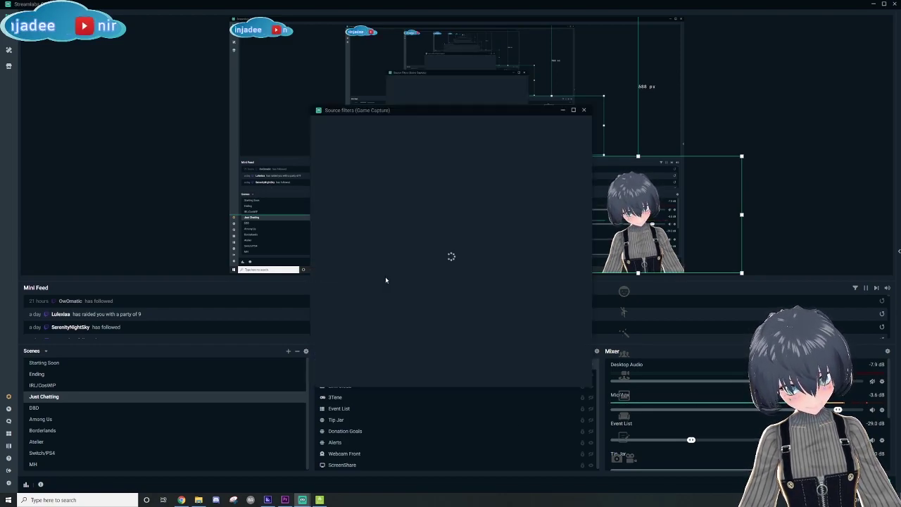
Step: Add a Crop/Pad filter cropping 250 pixels from the left and adjusting the right crop
left_click(318, 219)
left_click(406, 190)
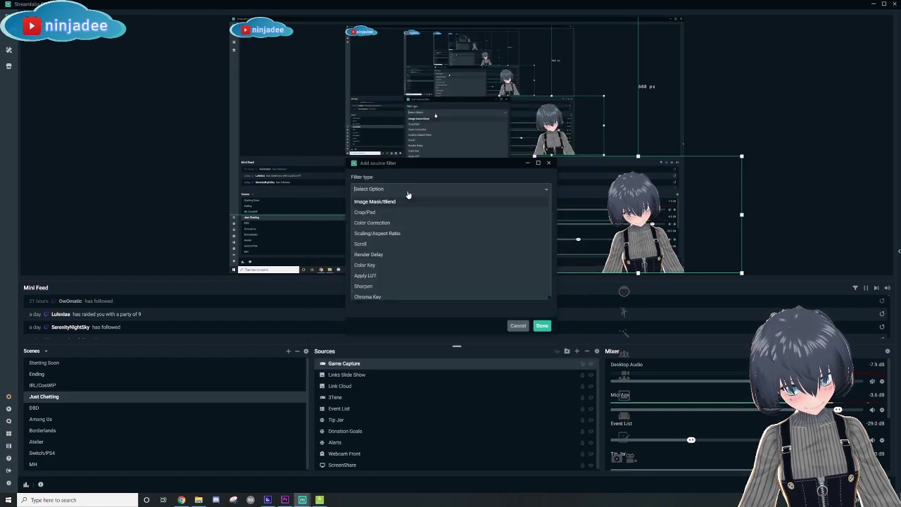
left_click(391, 203)
left_click(542, 326)
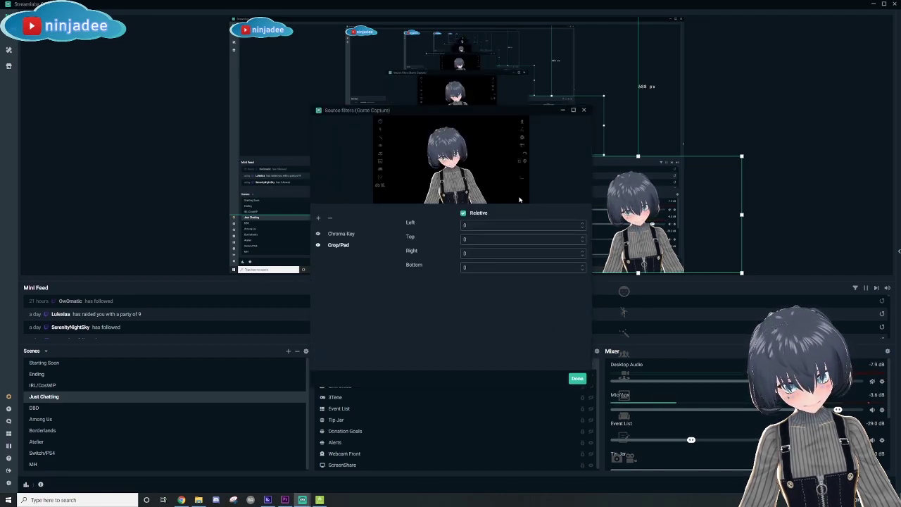
type("250")
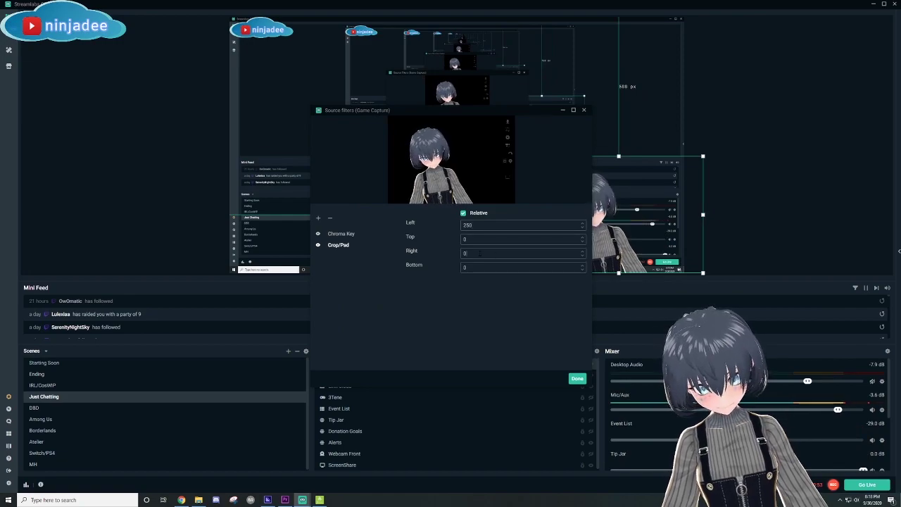
left_click(521, 253)
type("250")
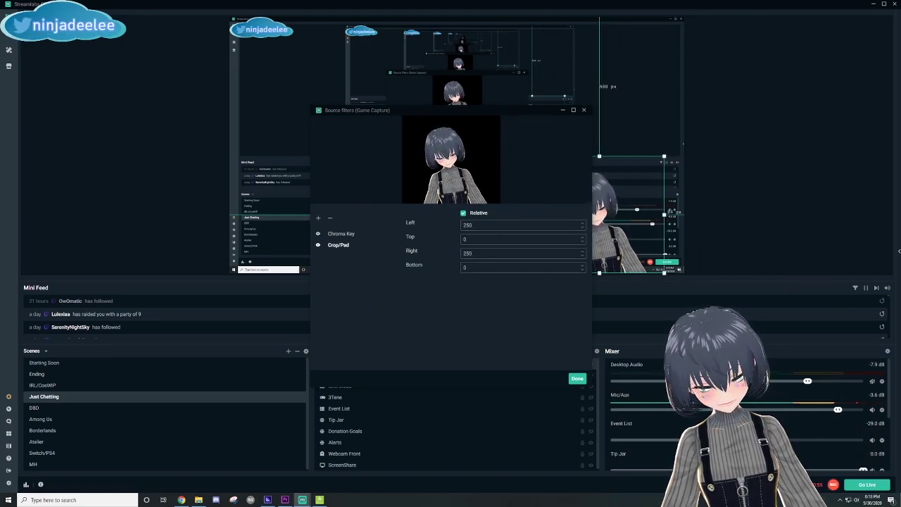
type("0")
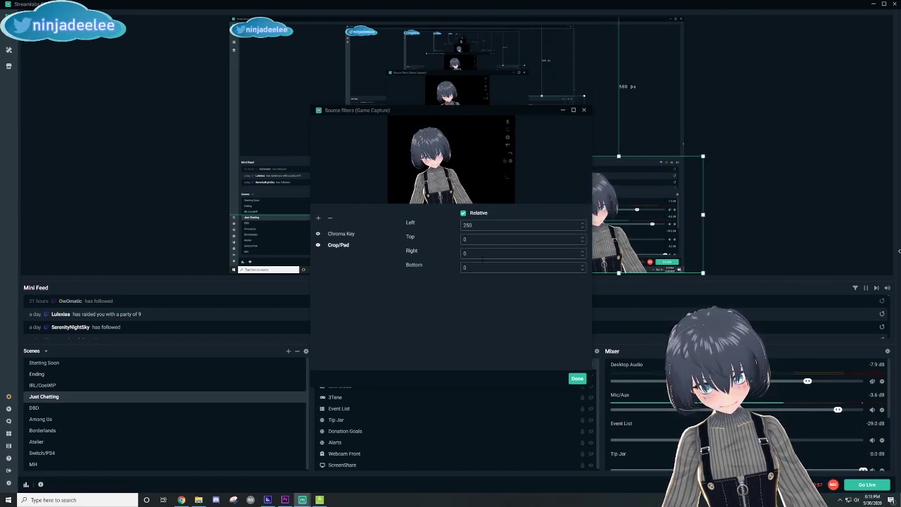
left_click(577, 378)
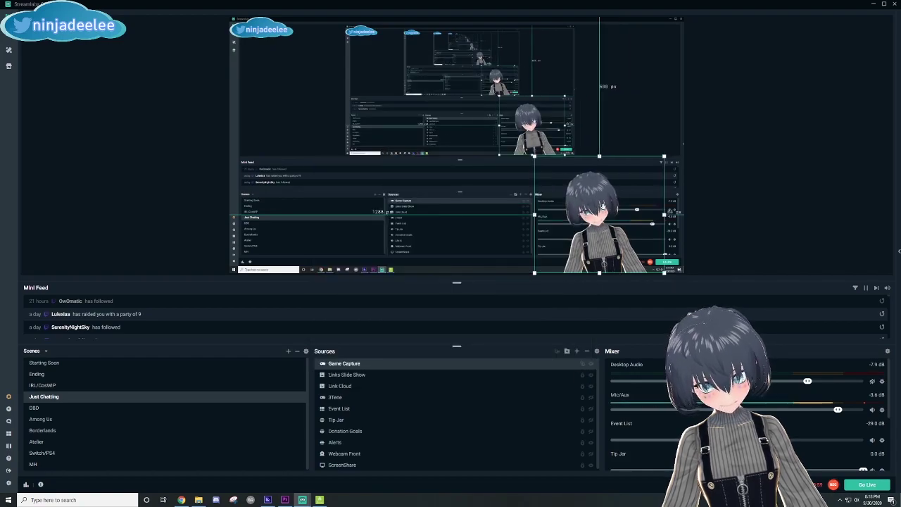
left_click(713, 156)
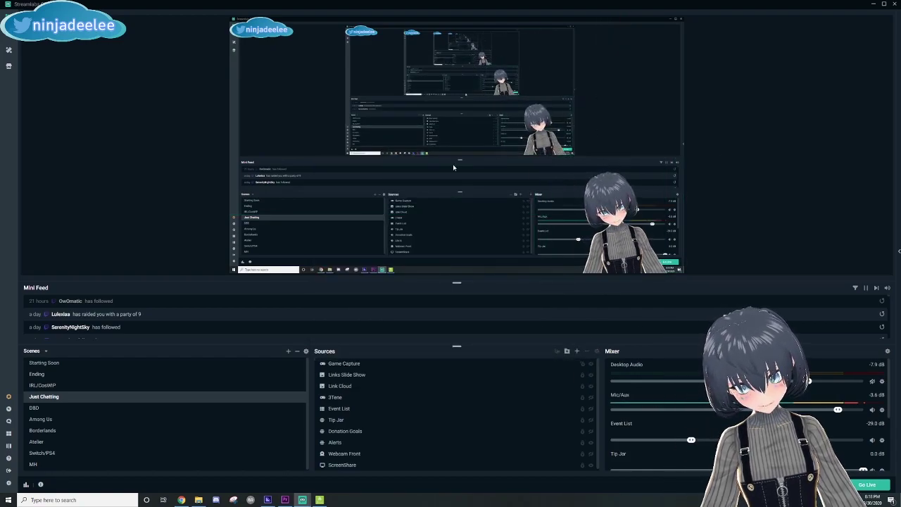